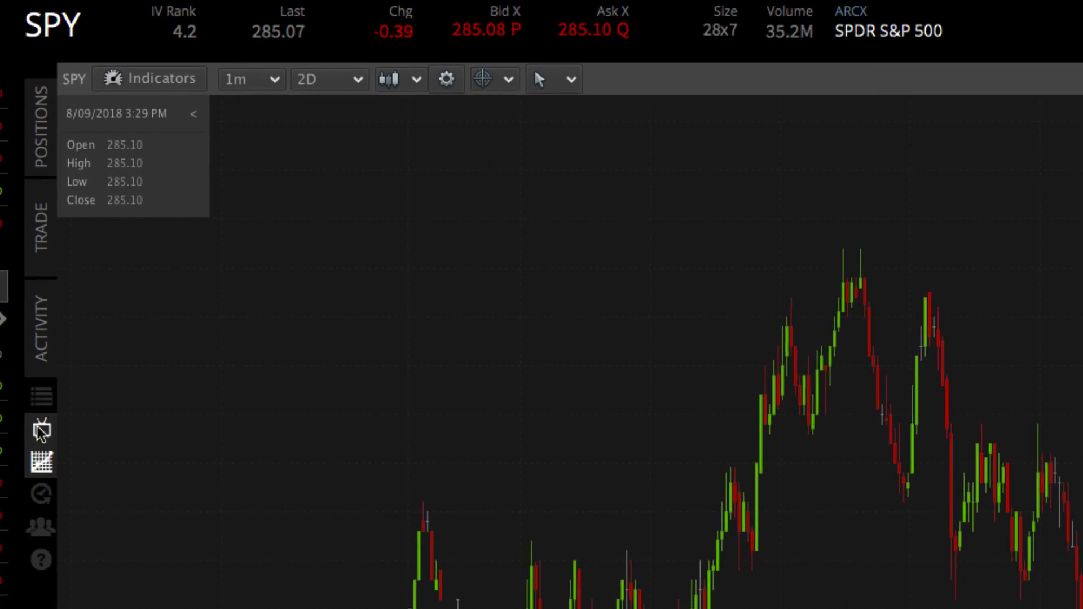
Briefly switch the chart to AAPL, then load the SPY chart
{"action": "mouse_move", "coordinate": [41, 434]}
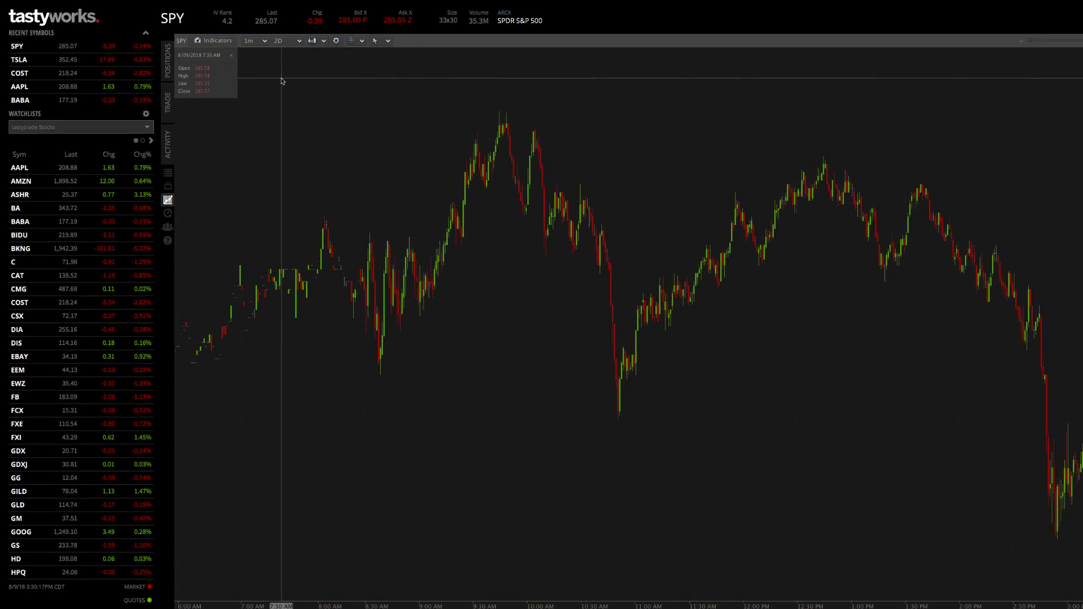
{"action": "left_click", "coordinate": [33, 139]}
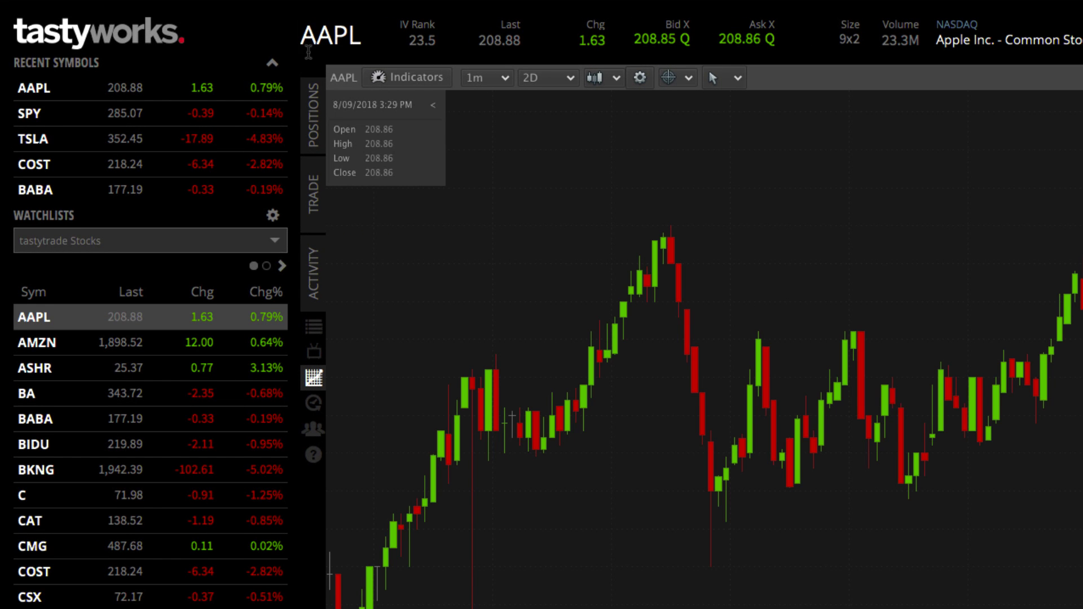
{"action": "left_click", "coordinate": [308, 50]}
{"action": "type", "text": "SPY"}
{"action": "key", "text": "Return"}
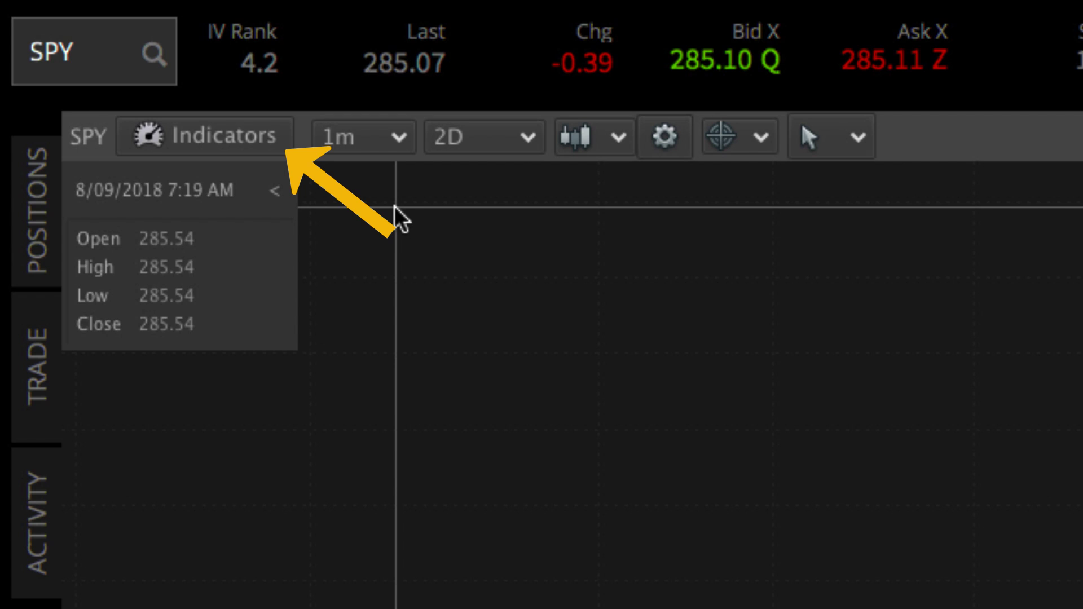
Check the interval and range lists, and try bar style before returning to candlesticks
{"action": "left_click", "coordinate": [402, 145]}
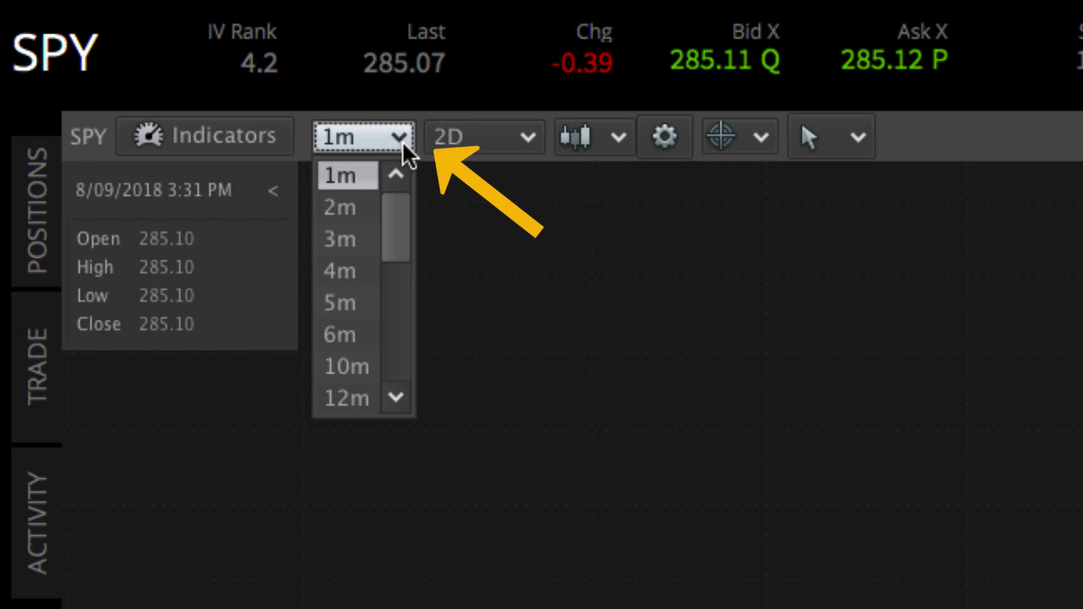
{"action": "left_click", "coordinate": [528, 140]}
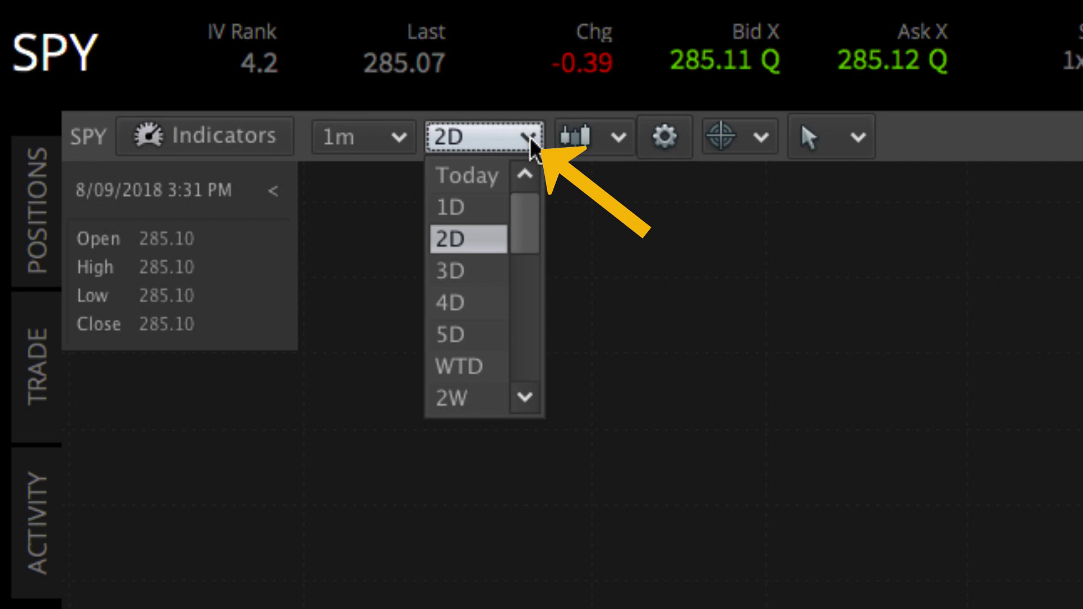
{"action": "left_click", "coordinate": [531, 141]}
{"action": "left_click", "coordinate": [620, 140]}
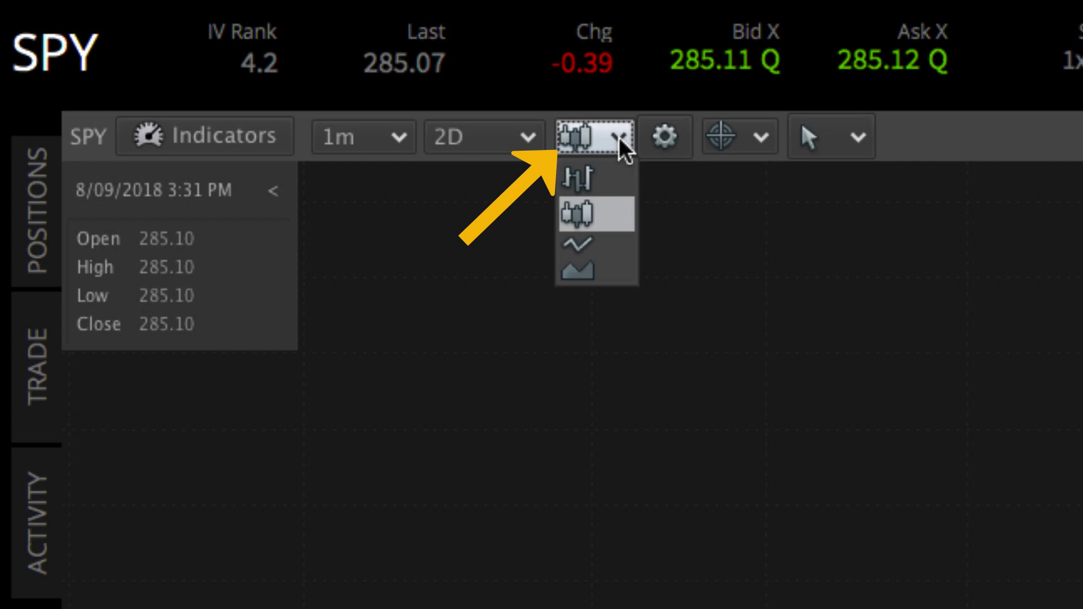
{"action": "left_click", "coordinate": [619, 176]}
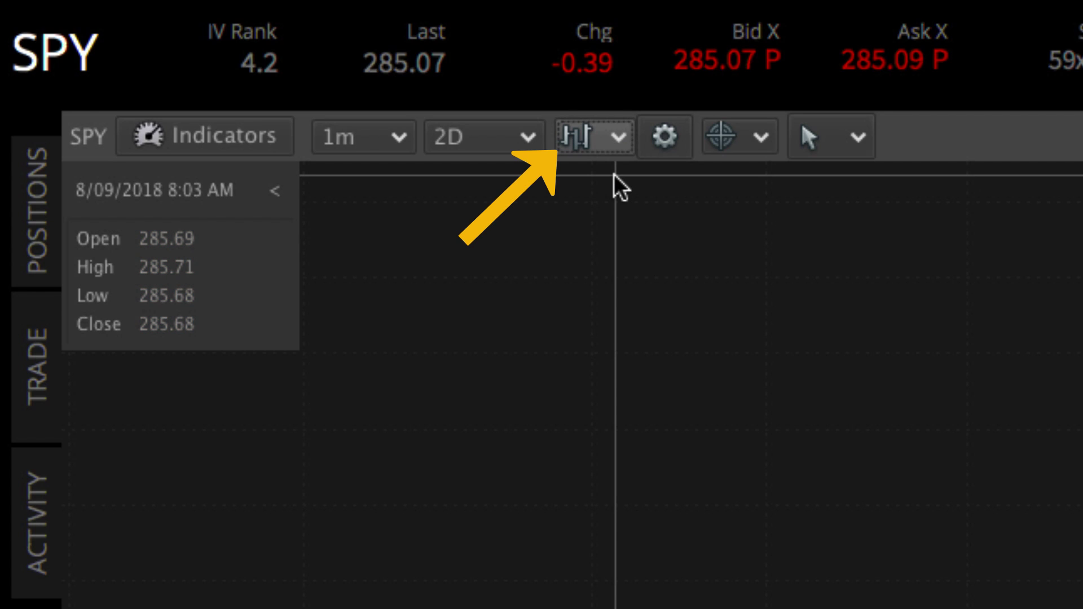
{"action": "left_click", "coordinate": [618, 142]}
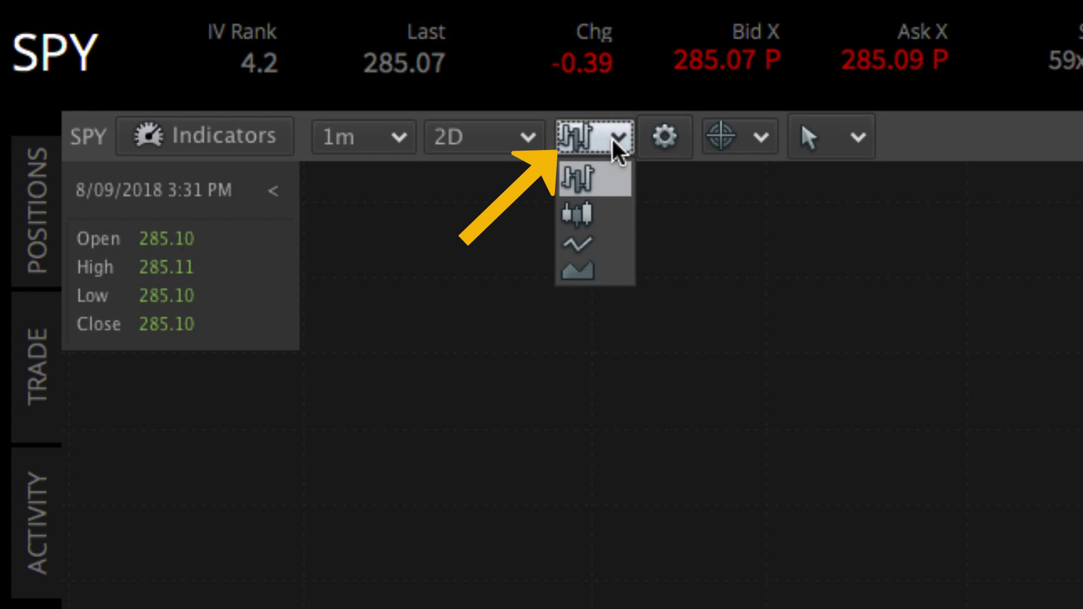
{"action": "left_click", "coordinate": [608, 213]}
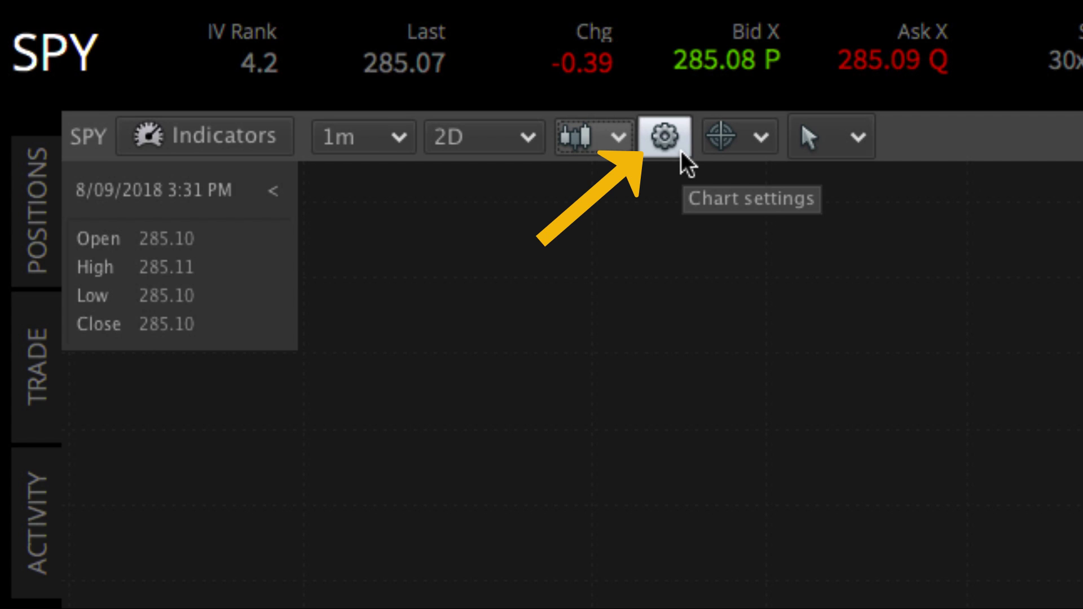
Try the crosshair with a data box, then return to the plain crosshair
{"action": "left_click", "coordinate": [768, 141]}
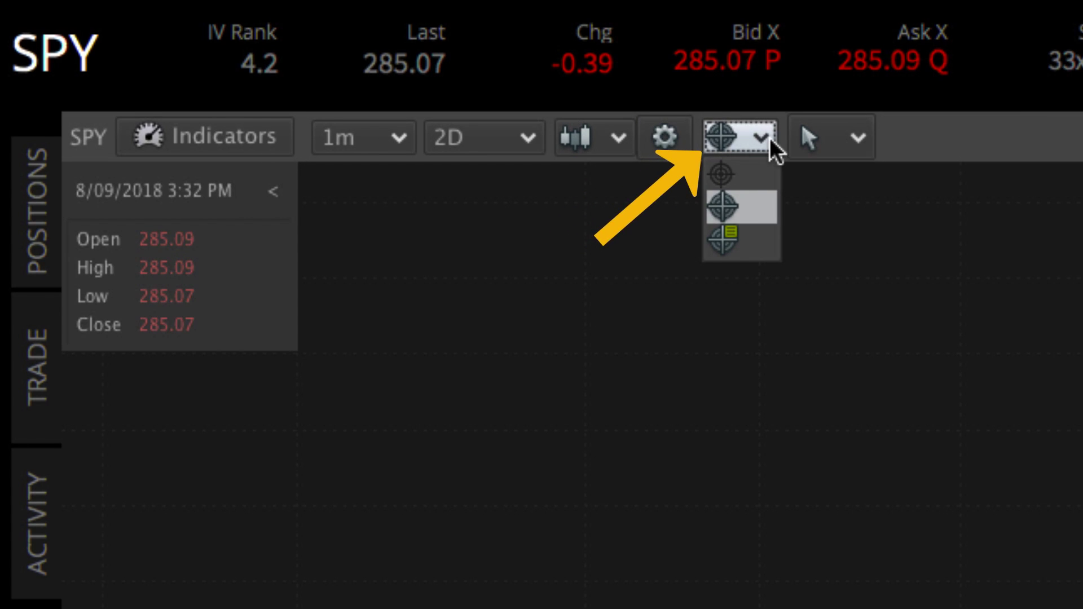
{"action": "left_click", "coordinate": [763, 246]}
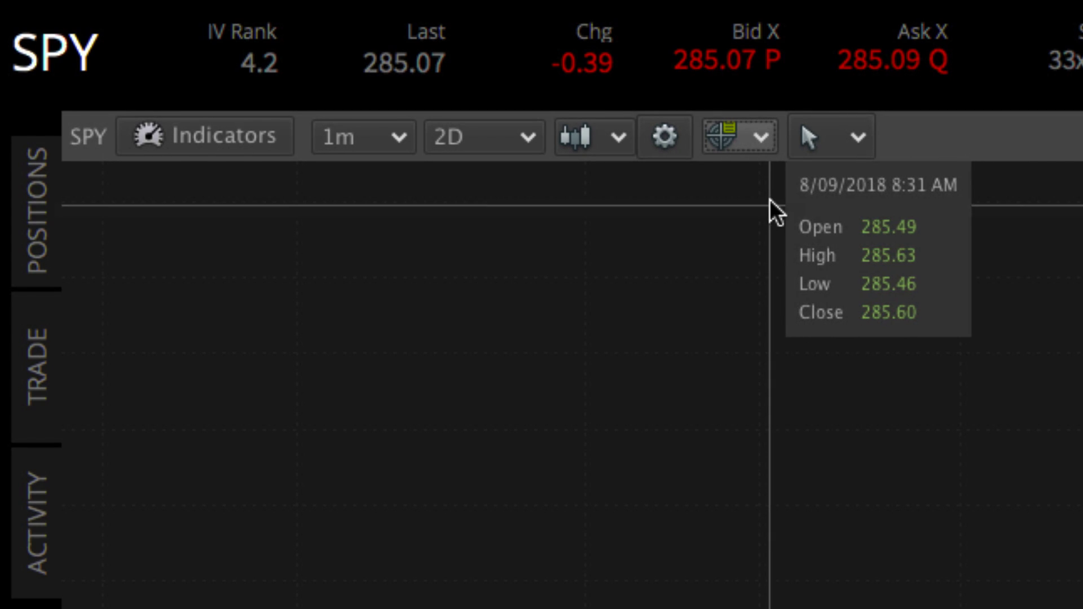
{"action": "left_click", "coordinate": [763, 138]}
{"action": "left_click", "coordinate": [757, 200]}
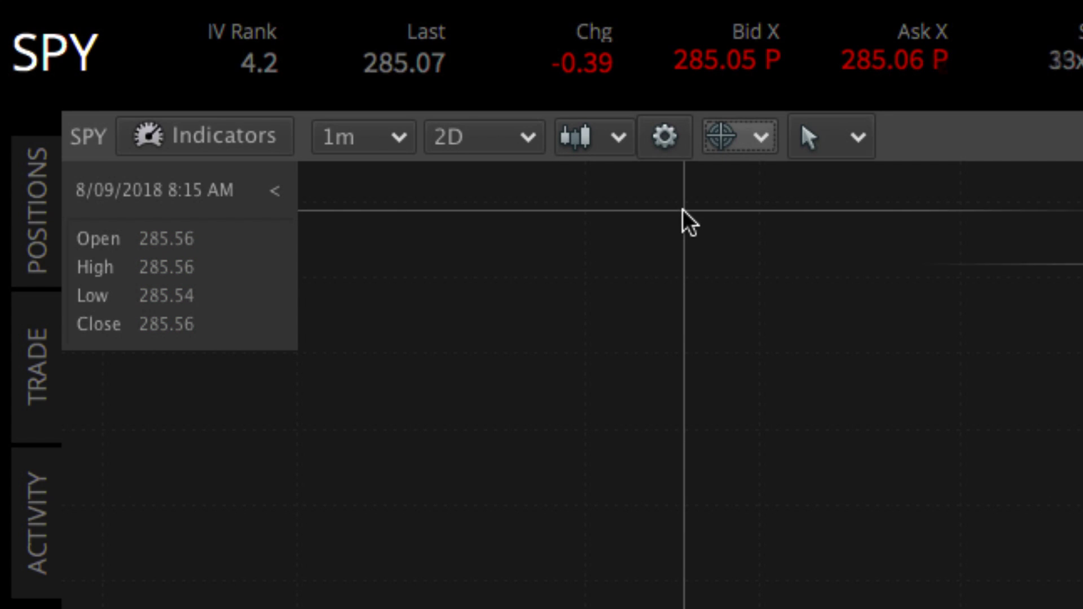
Browse the drawing tools list, then zoom the chart in on the later hours
{"action": "left_click", "coordinate": [858, 145]}
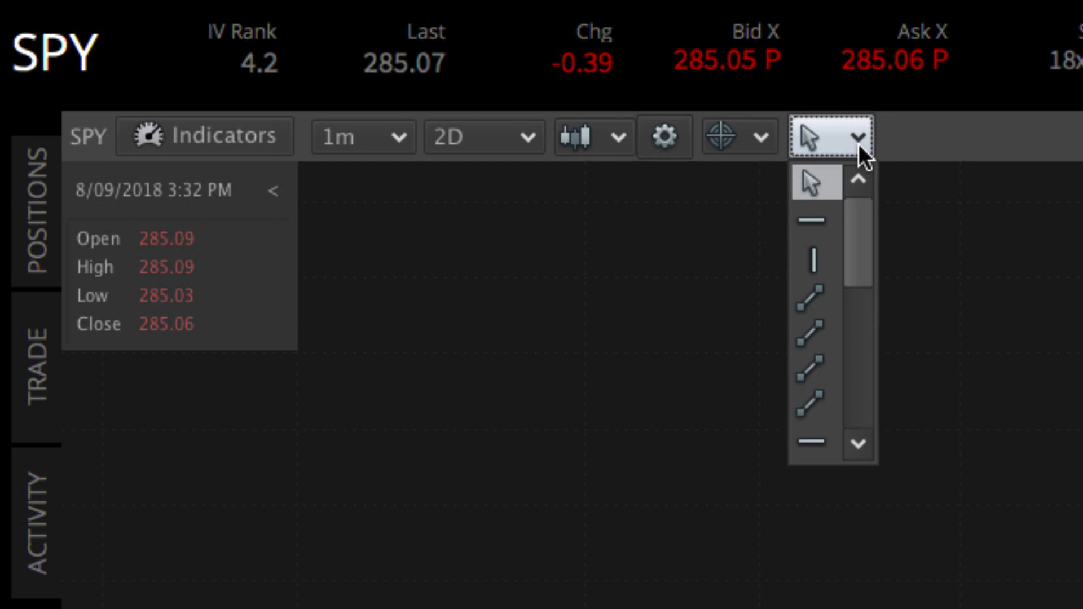
{"action": "scroll", "coordinate": [856, 233], "scroll_direction": "down", "scroll_amount": 3}
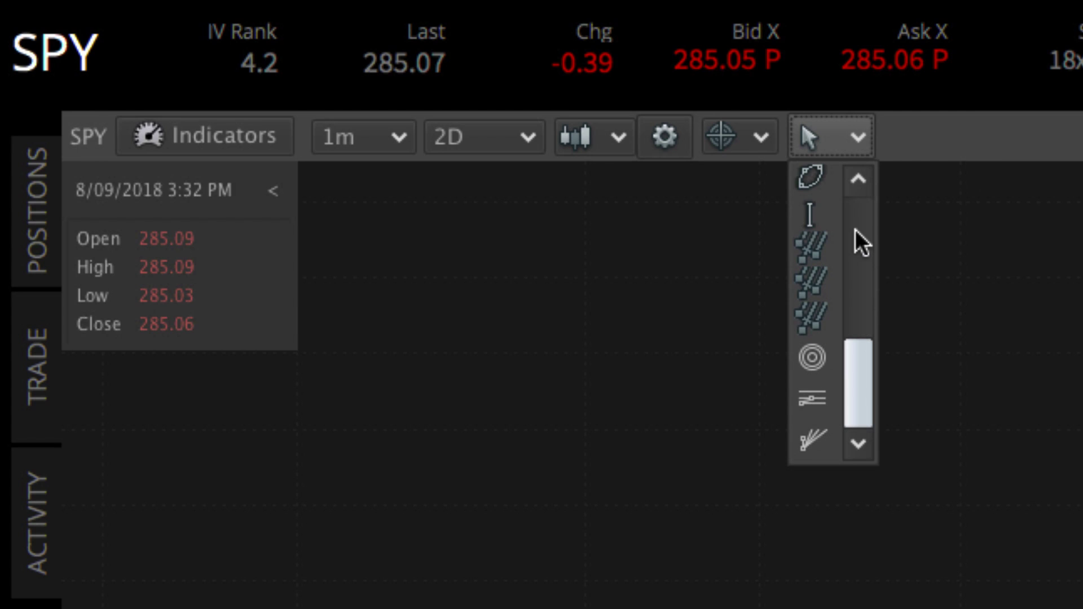
{"action": "left_click", "coordinate": [908, 234]}
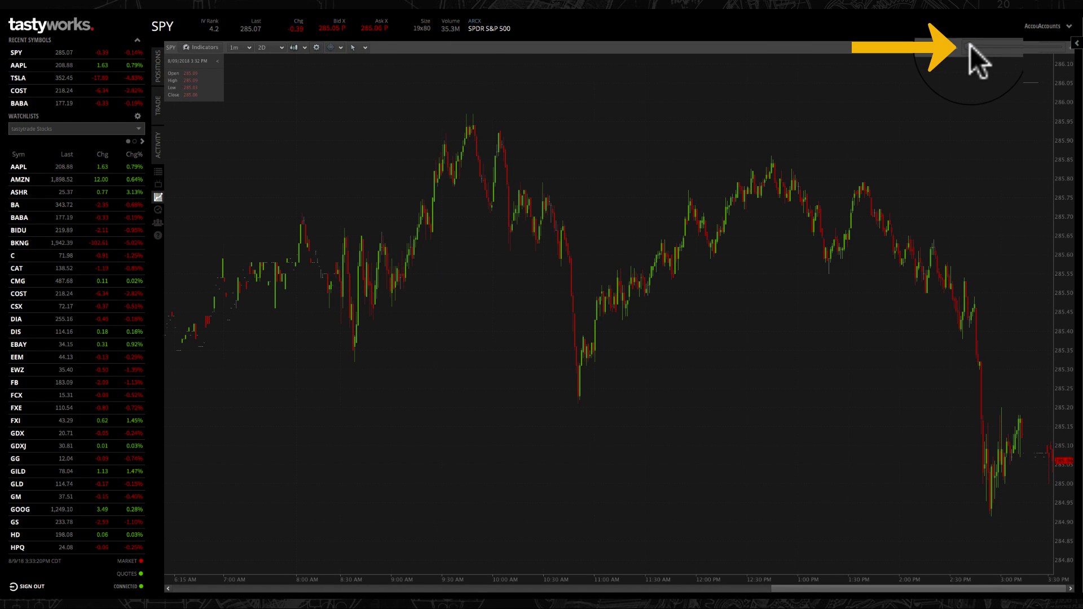
{"action": "mouse_move", "coordinate": [970, 47]}
{"action": "left_mouse_down"}
{"action": "mouse_move", "coordinate": [1007, 46]}
{"action": "mouse_move", "coordinate": [969, 46]}
{"action": "left_mouse_up"}
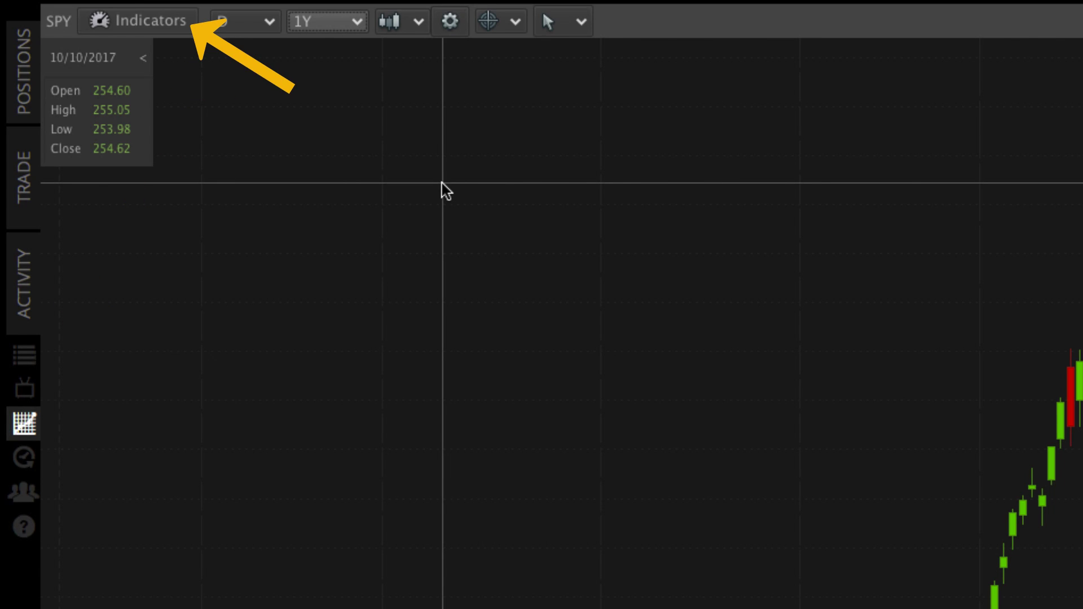
Search the indicators for 'macd' and add MACD to the SPY chart
{"action": "left_click", "coordinate": [189, 24]}
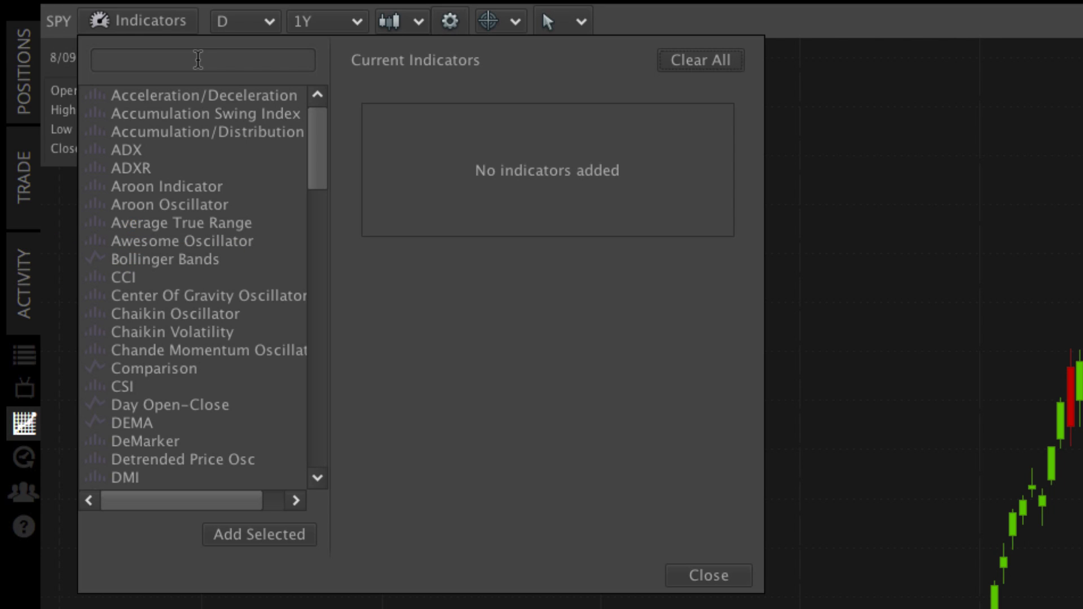
{"action": "left_click", "coordinate": [198, 59]}
{"action": "type", "text": "macd"}
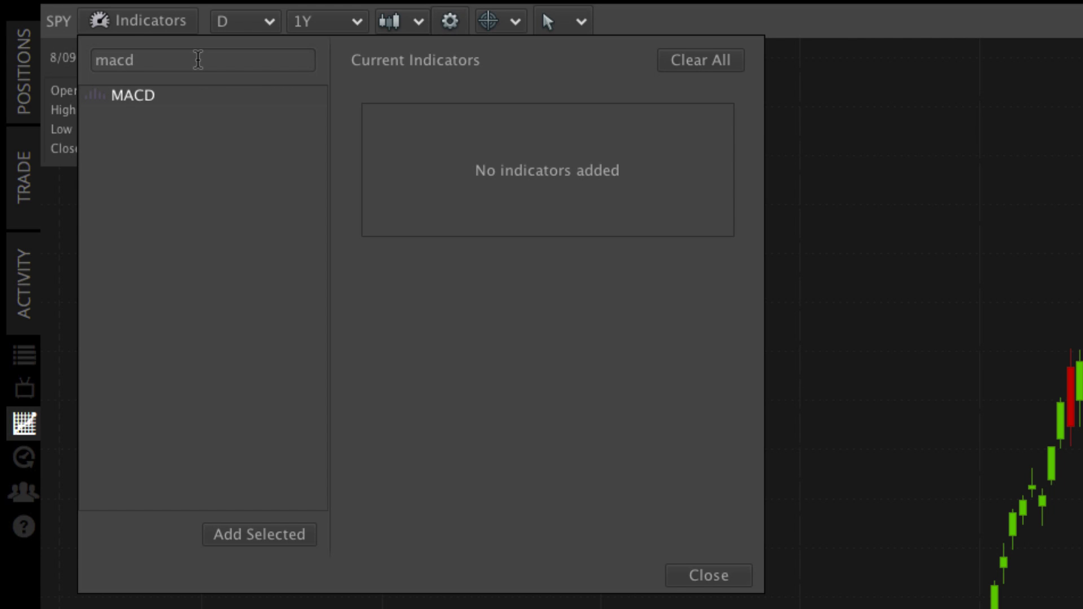
{"action": "left_click", "coordinate": [195, 97]}
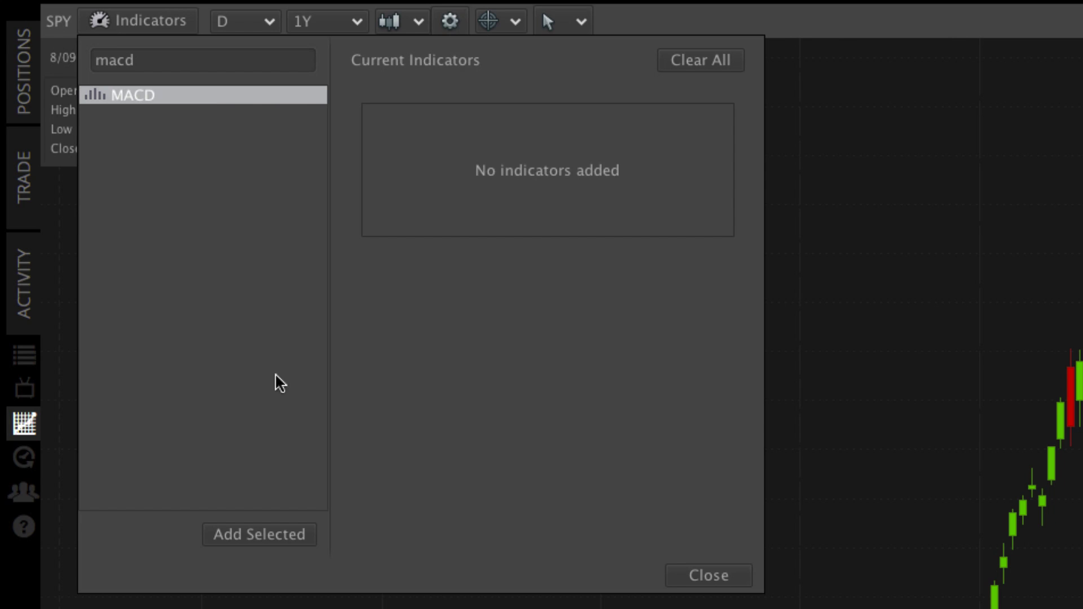
{"action": "left_click", "coordinate": [304, 535]}
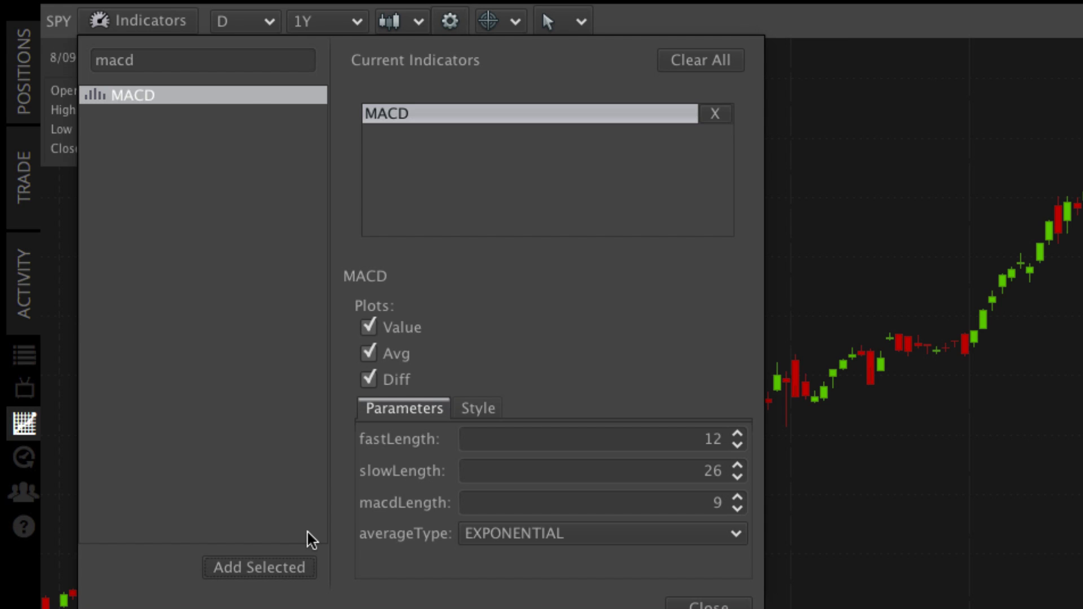
Add Relative Strength Index and two SMA indicators to the chart
{"action": "double_click", "coordinate": [168, 58]}
{"action": "key", "text": "BackSpace"}
{"action": "scroll", "coordinate": [242, 222], "scroll_direction": "down", "scroll_amount": 15}
{"action": "left_click", "coordinate": [242, 223]}
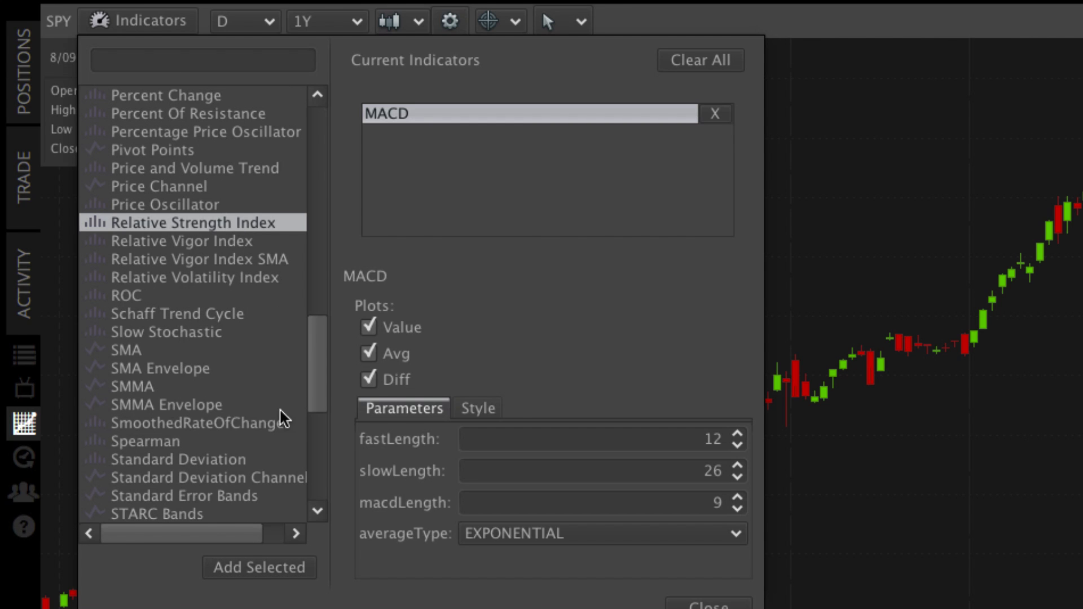
{"action": "left_click", "coordinate": [288, 568]}
{"action": "left_click", "coordinate": [209, 350]}
{"action": "left_click", "coordinate": [290, 581]}
{"action": "left_click", "coordinate": [289, 536]}
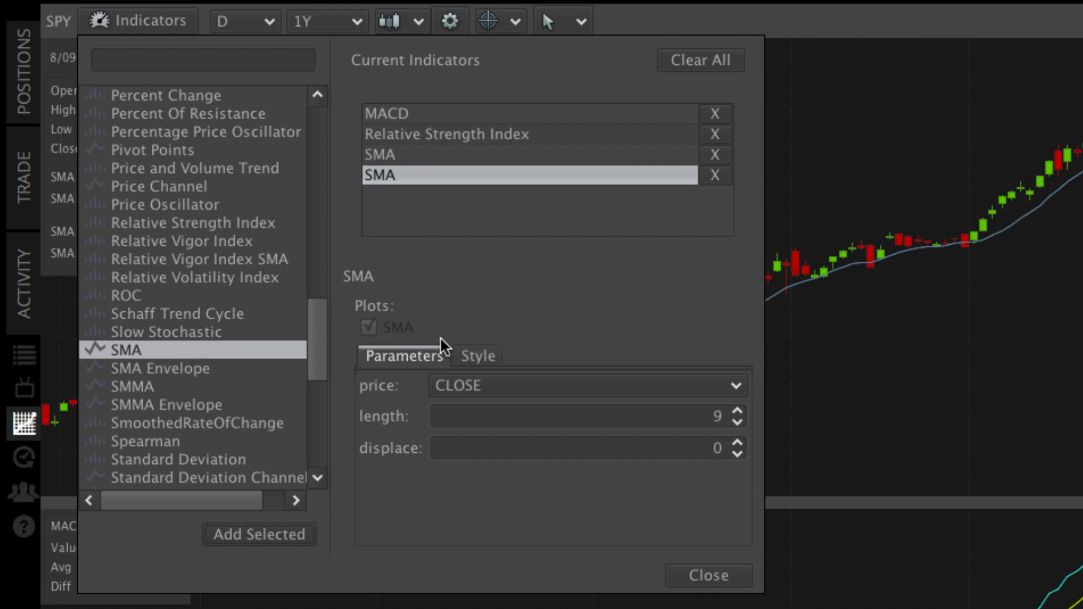
Set the first SMA's length to 50 and colour its line red
{"action": "left_click", "coordinate": [659, 158]}
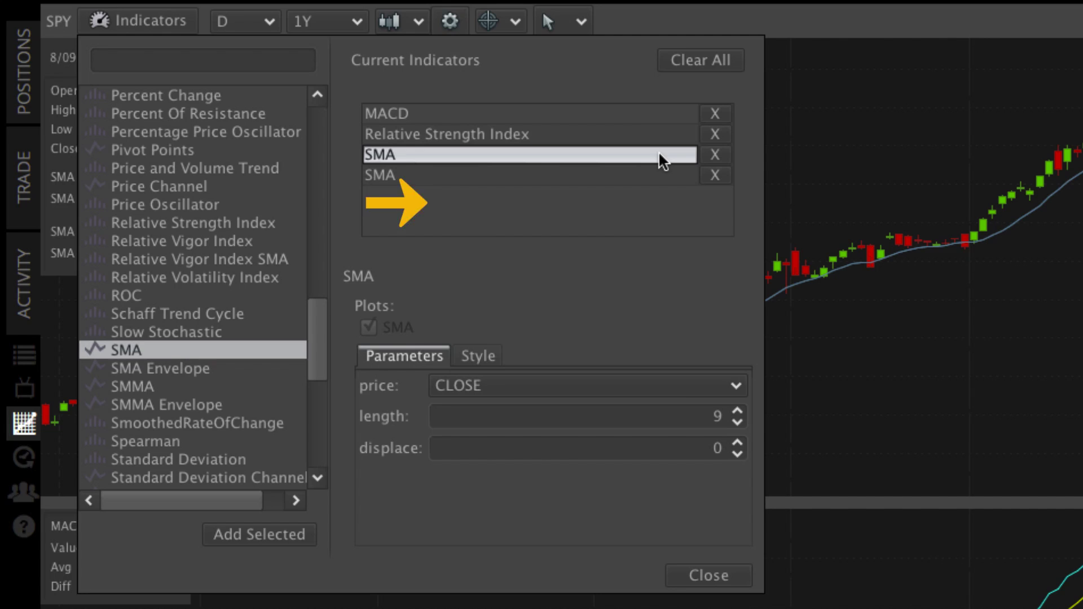
{"action": "double_click", "coordinate": [619, 416]}
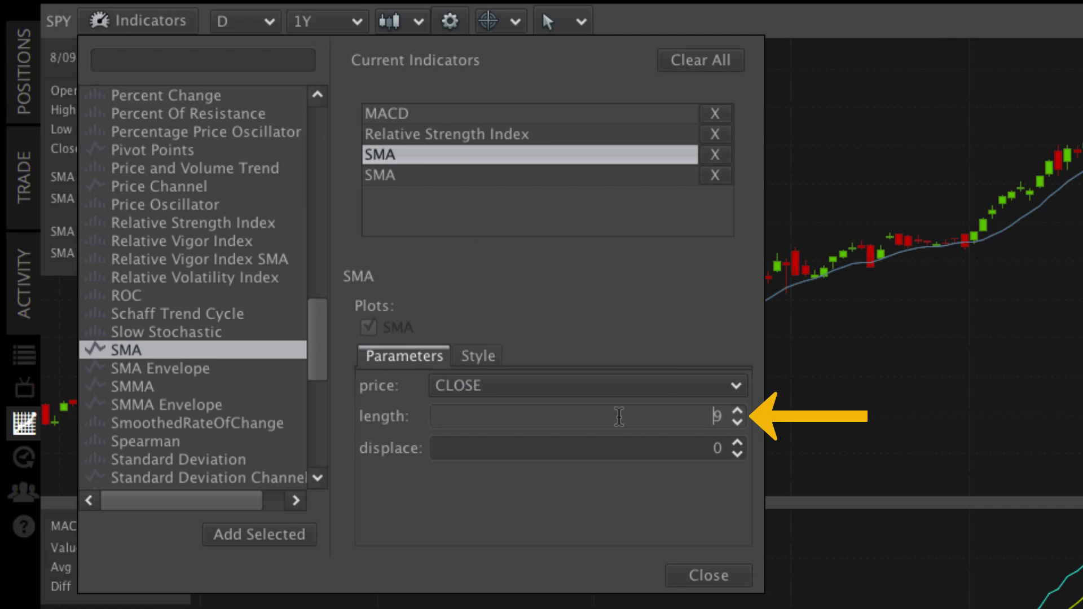
{"action": "type", "text": "50"}
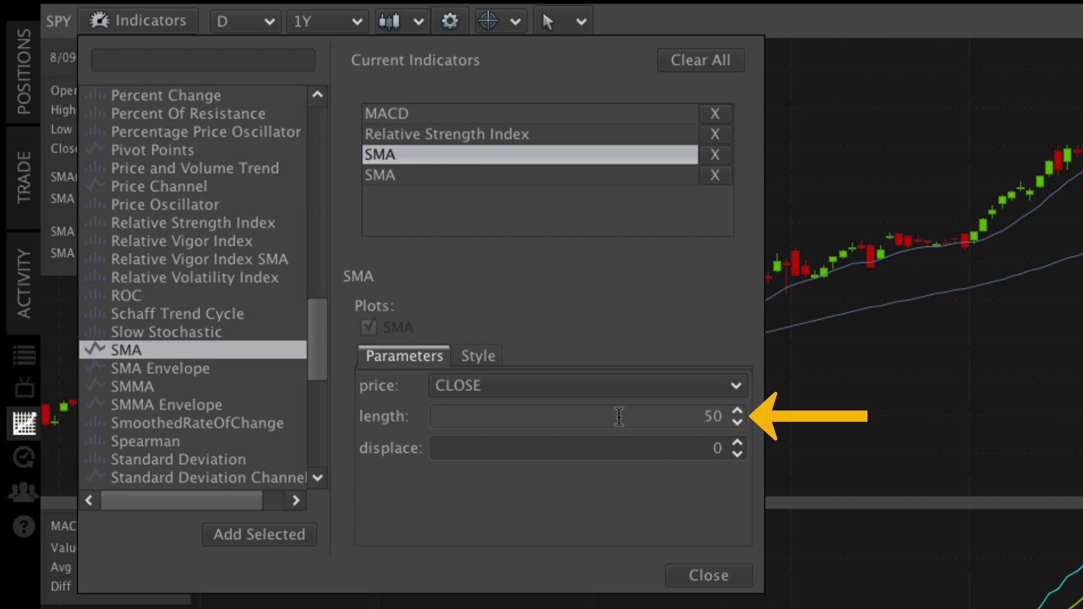
{"action": "left_click", "coordinate": [480, 357]}
{"action": "left_click", "coordinate": [430, 507]}
{"action": "left_click", "coordinate": [589, 530]}
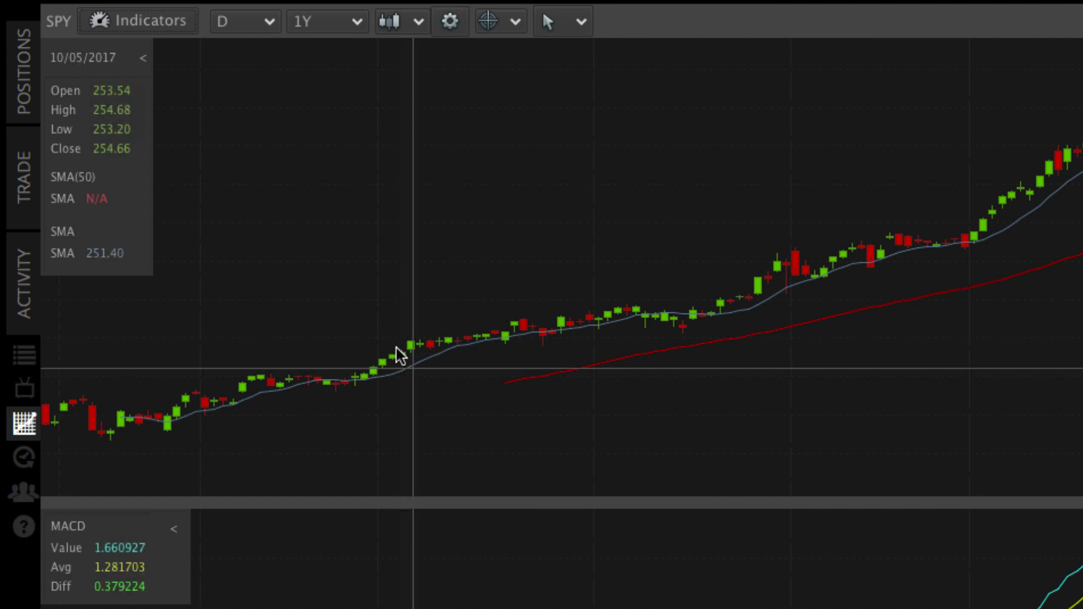
Set the second SMA's length to 200 and open its style settings
{"action": "left_click", "coordinate": [169, 26]}
{"action": "left_click", "coordinate": [430, 134]}
{"action": "double_click", "coordinate": [670, 416]}
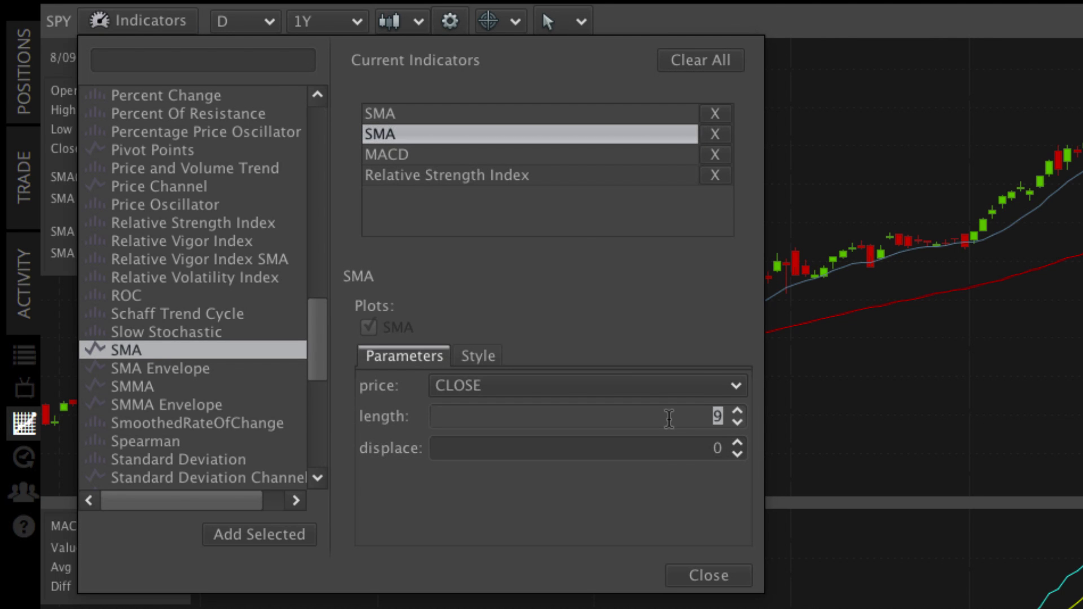
{"action": "type", "text": "200"}
{"action": "left_click", "coordinate": [479, 356]}
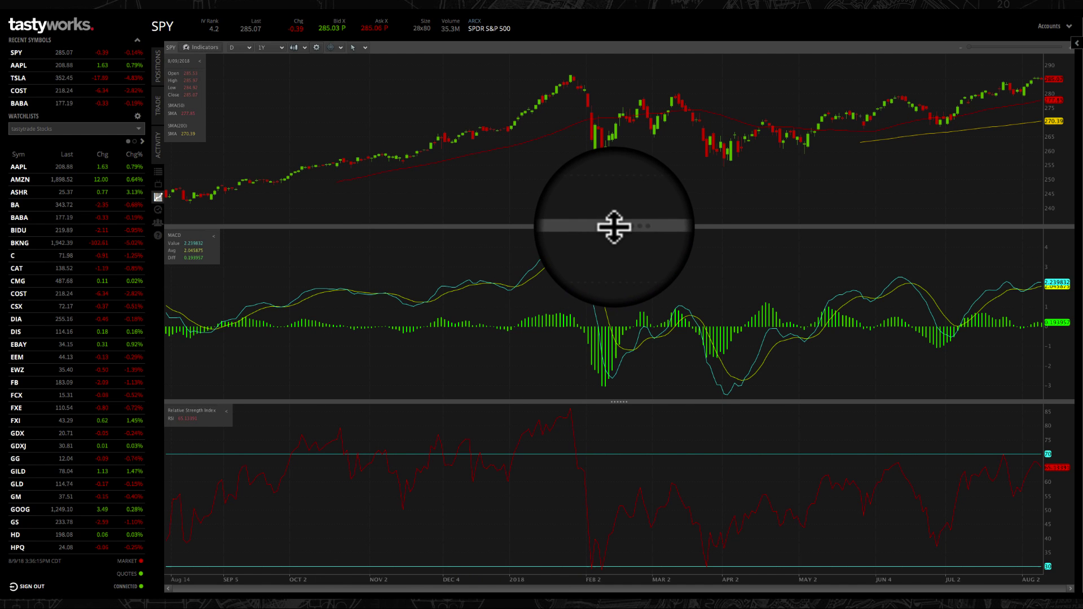
Make the price pane taller and remove MACD from the chart's indicators
{"action": "left_click_drag", "start_coordinate": [614, 230], "coordinate": [616, 310]}
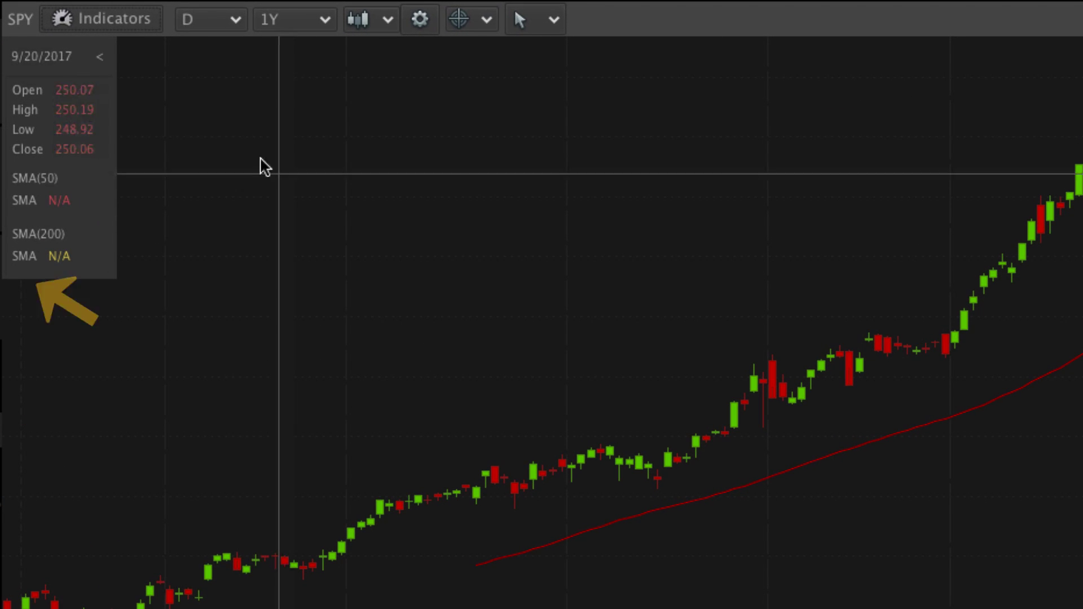
{"action": "left_click", "coordinate": [162, 30]}
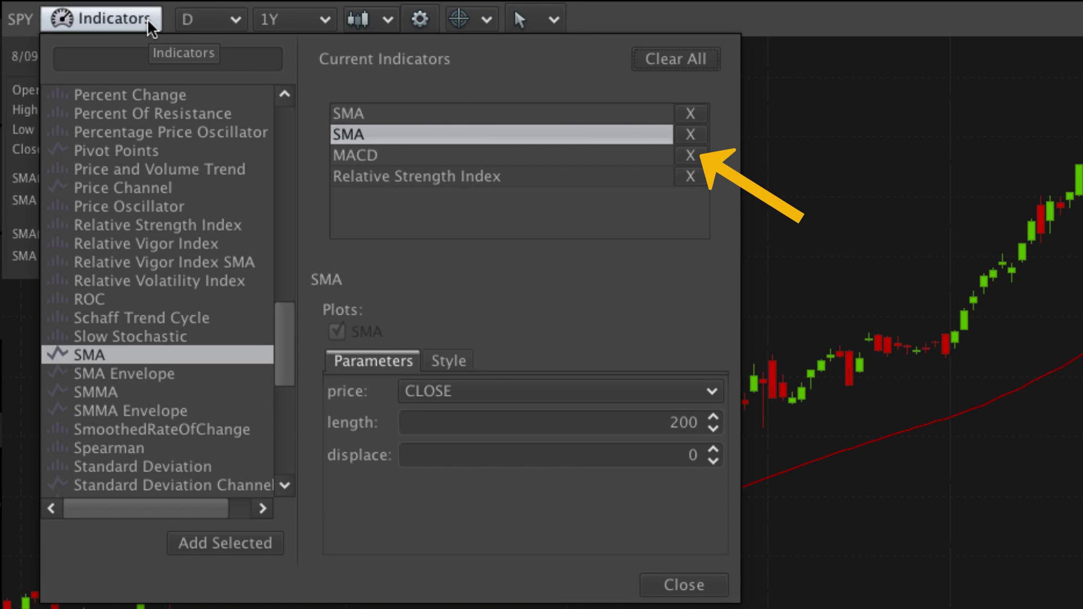
{"action": "left_click", "coordinate": [707, 586]}
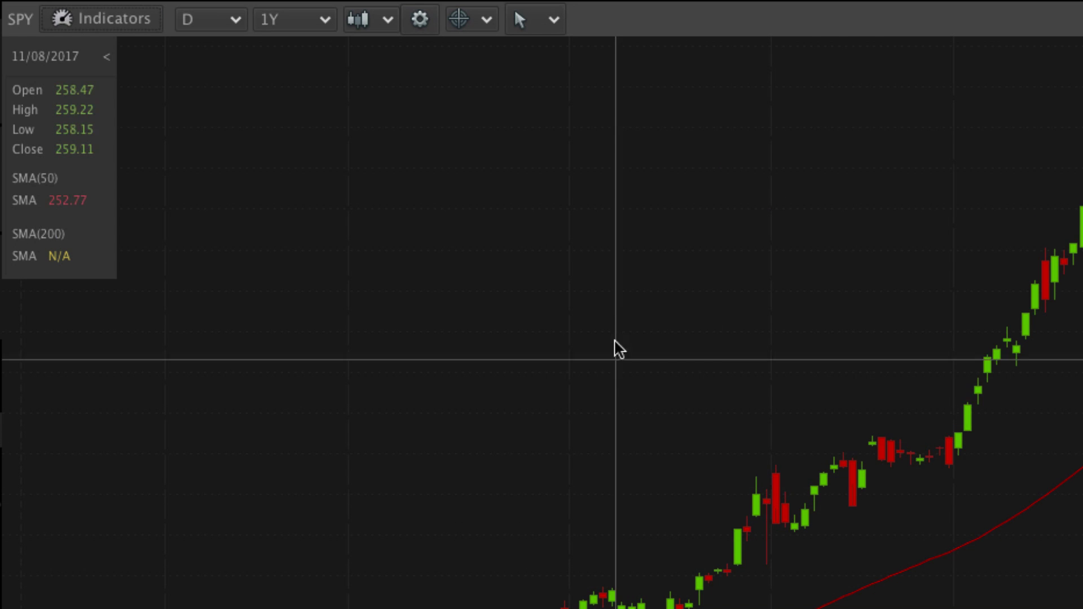
{"action": "left_click", "coordinate": [552, 19]}
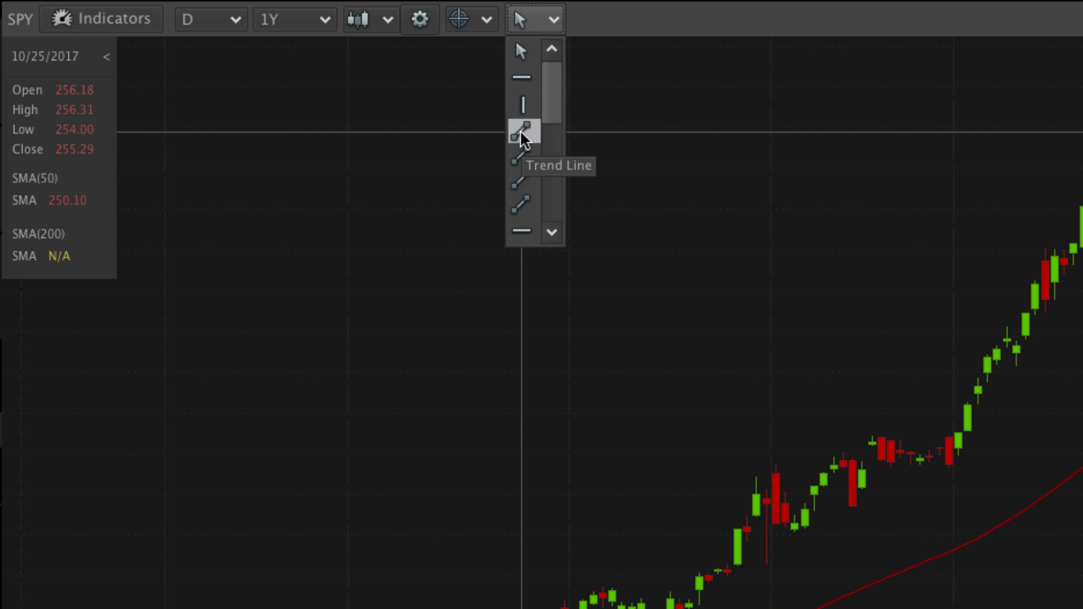
Draw a trendline up from the early-April low and a Fibonacci retracement over the July–August rally
{"action": "left_click", "coordinate": [522, 136]}
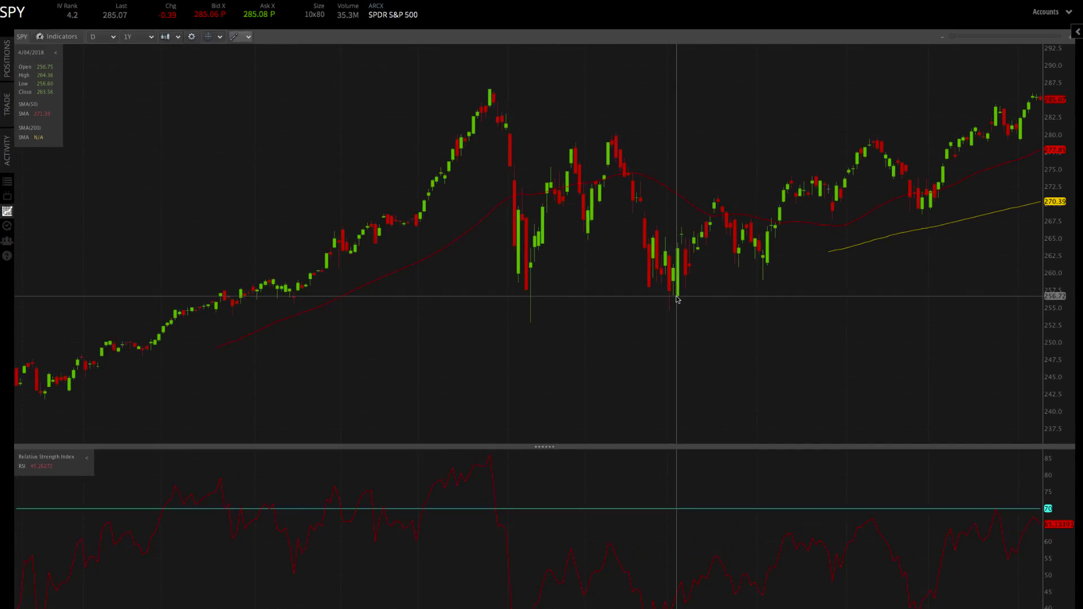
{"action": "left_click_drag", "start_coordinate": [217, 505], "coordinate": [967, 161]}
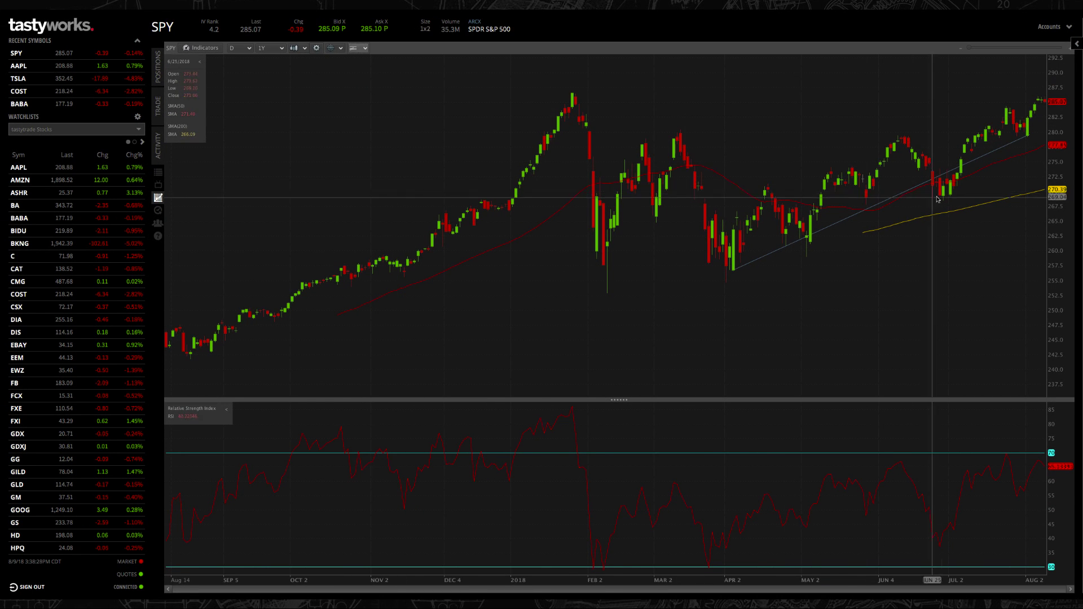
{"action": "left_click_drag", "start_coordinate": [938, 198], "coordinate": [1009, 99]}
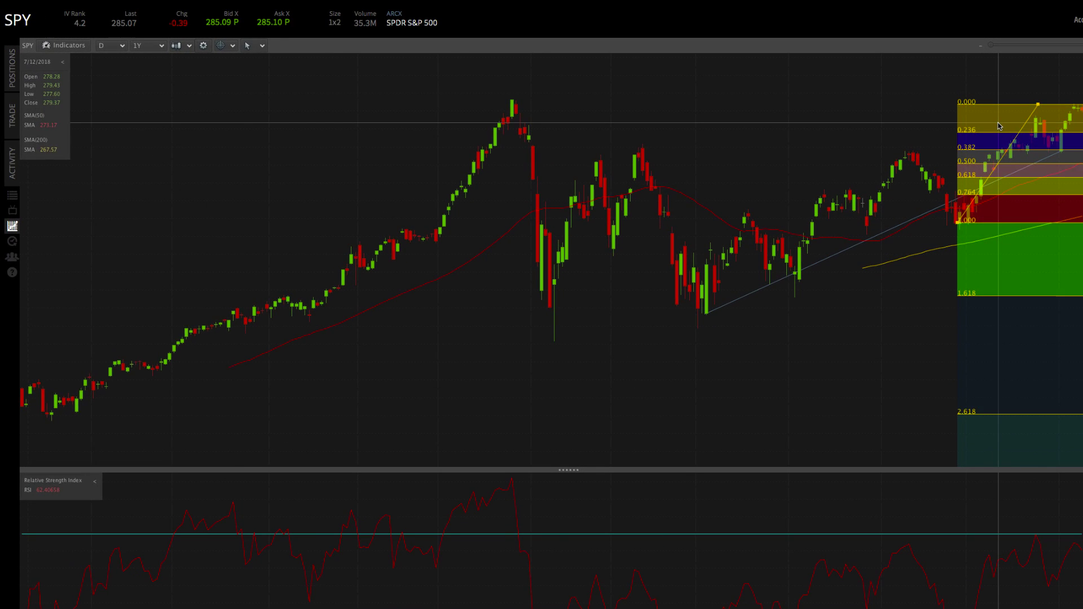
Look at the retracement's style settings, close them, and delete the trendline
{"action": "double_click", "coordinate": [998, 126]}
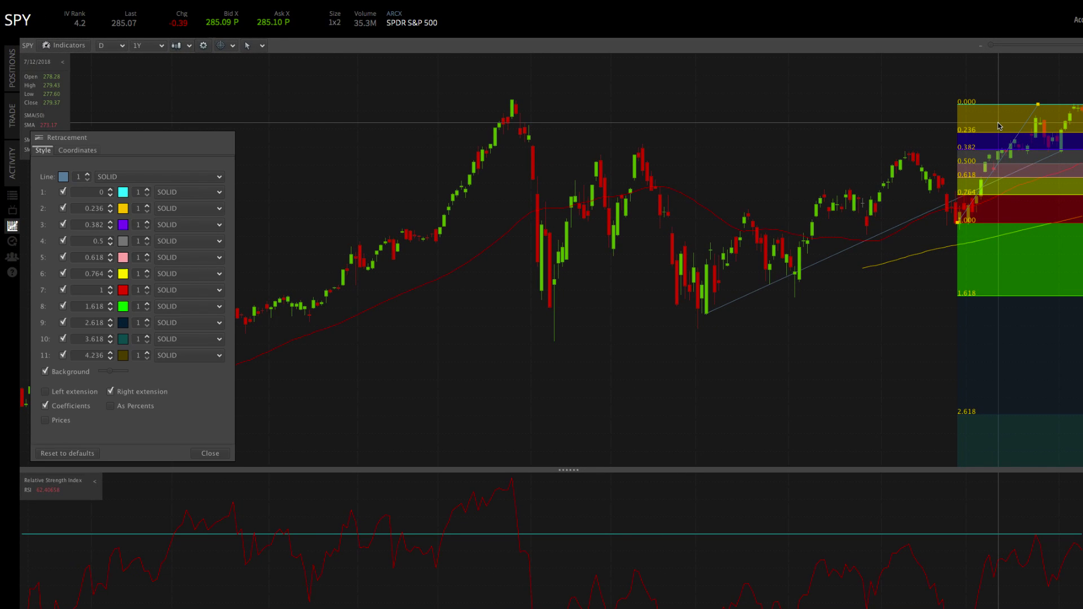
{"action": "key", "text": "Escape"}
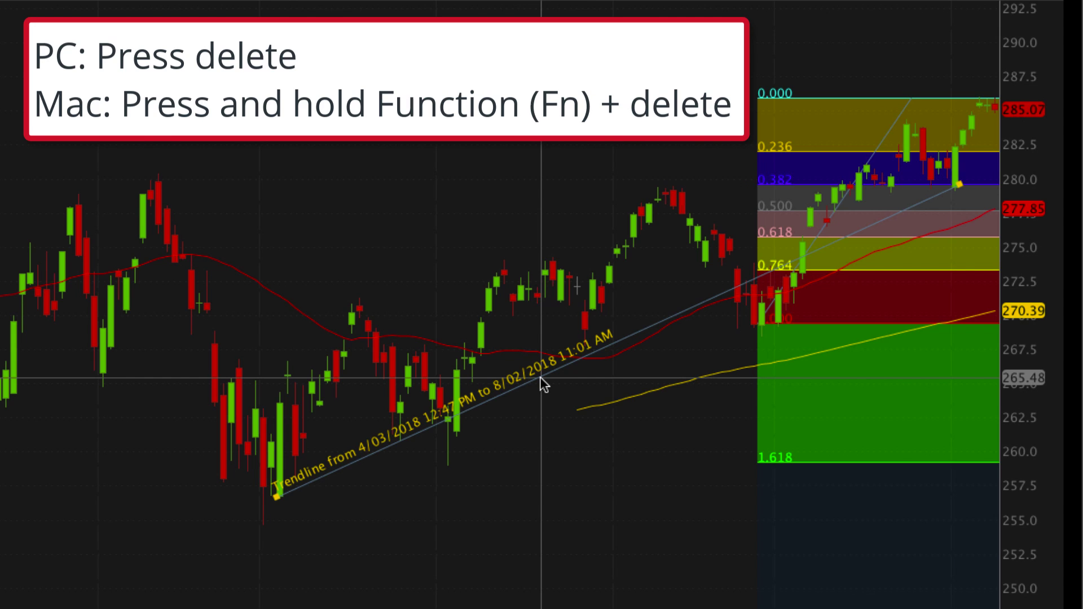
{"action": "key", "text": "Delete"}
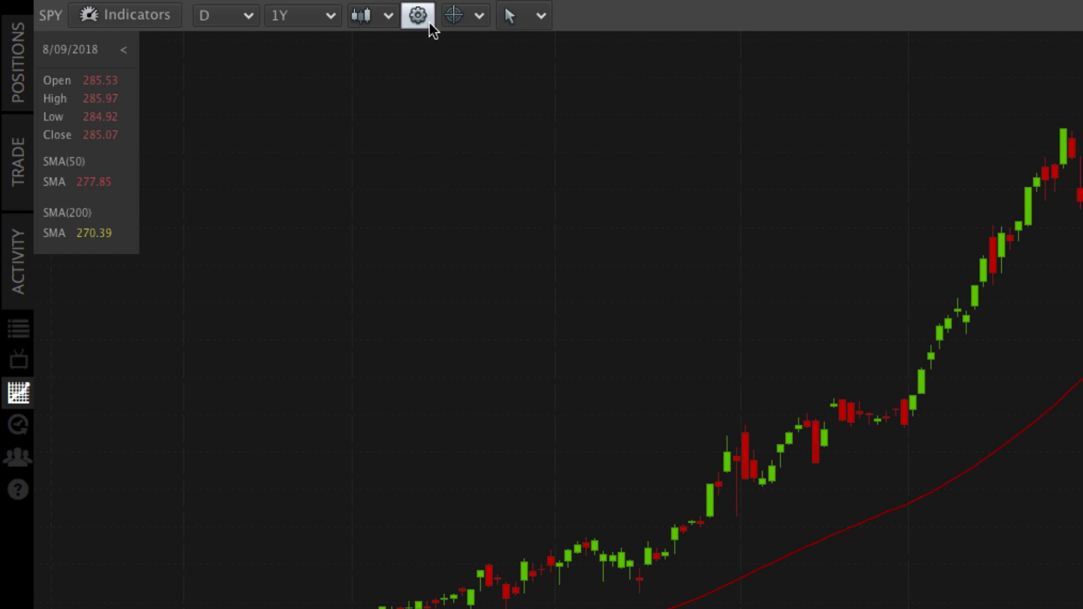
Switch on Hide all drawings under the chart settings' hide and remove options
{"action": "left_click", "coordinate": [428, 23]}
{"action": "left_click", "coordinate": [511, 56]}
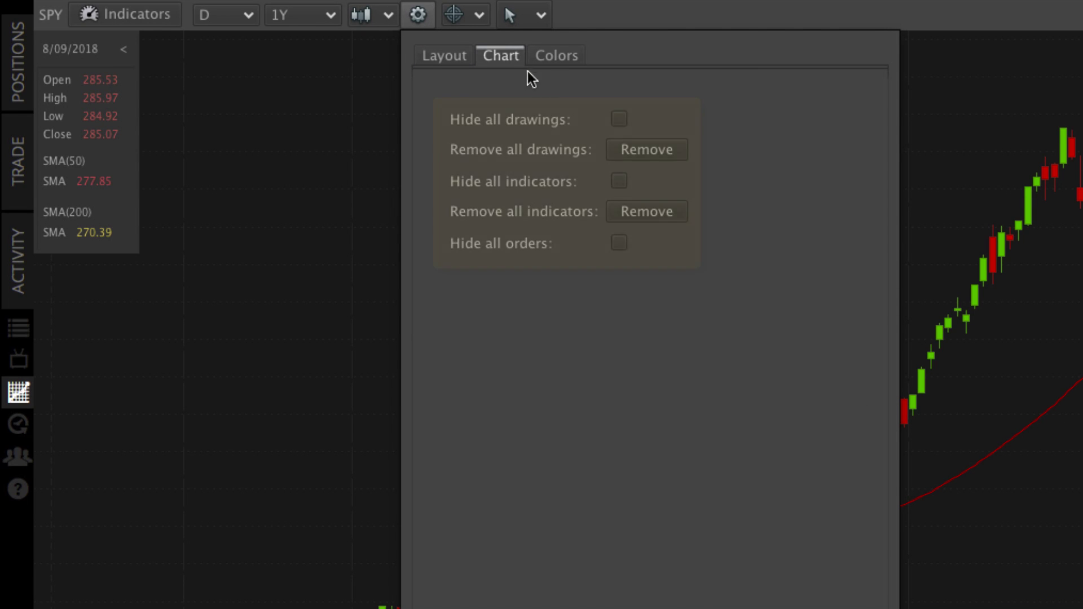
{"action": "left_click", "coordinate": [619, 120]}
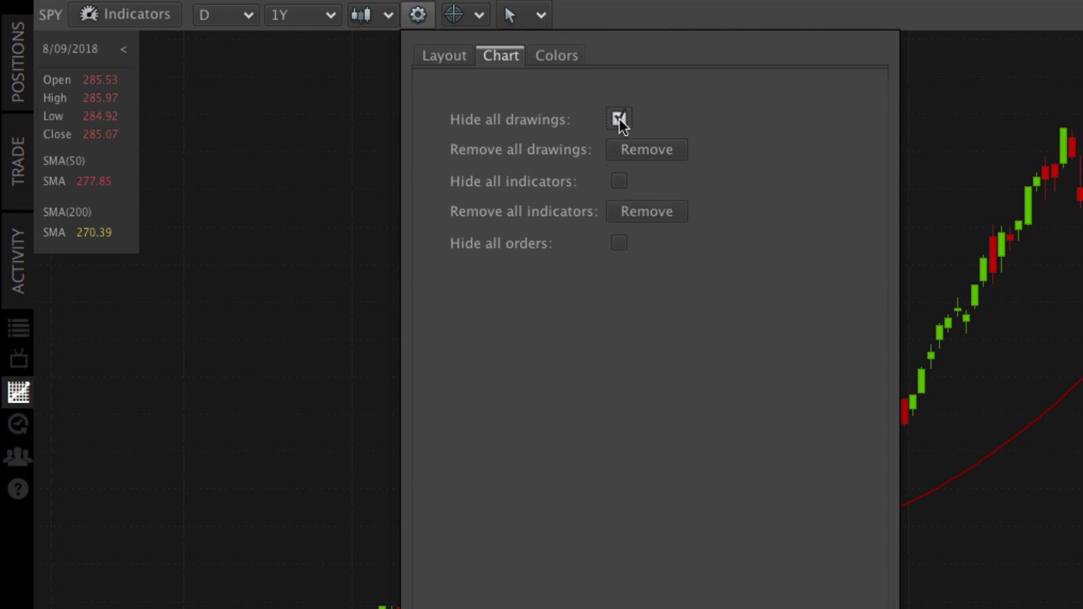